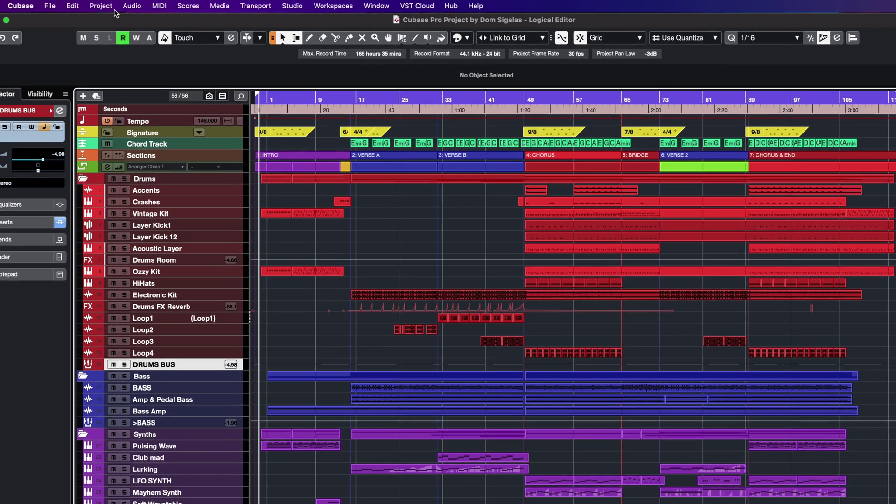
Browse the Project menu's Project Logical Editor preset list and close it without applying anything.
left_click(108, 6)
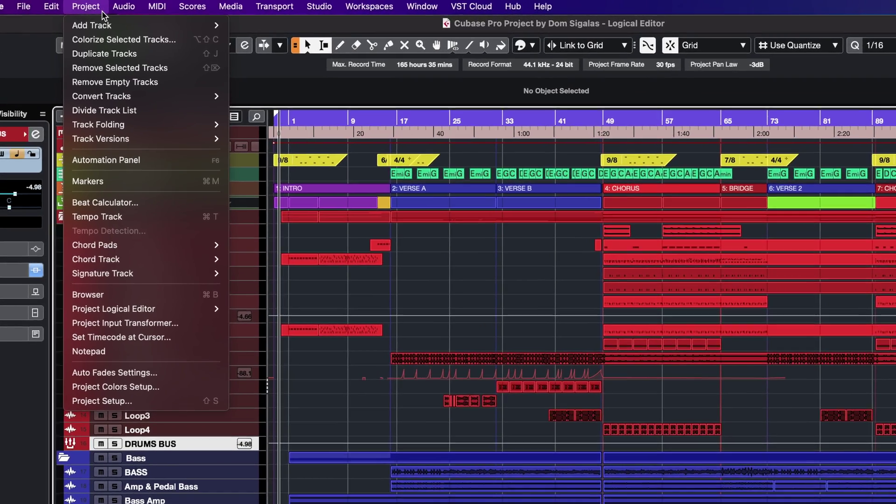
mouse_move(162, 337)
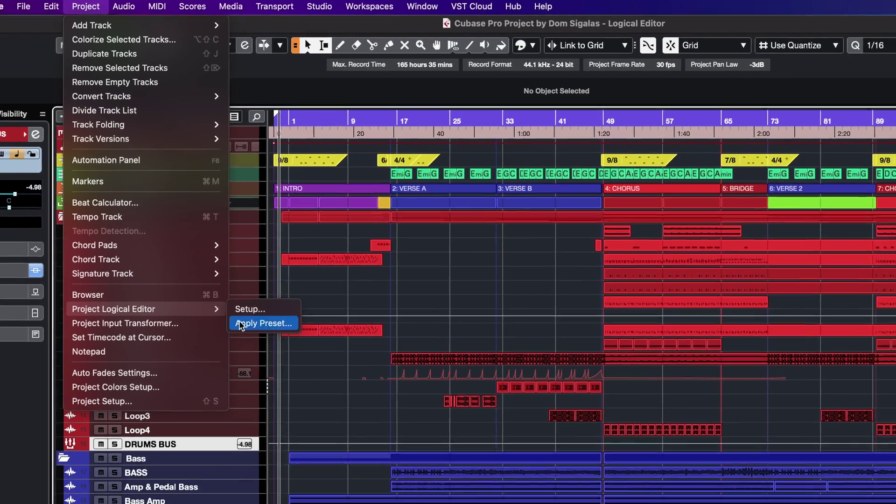
left_click(245, 351)
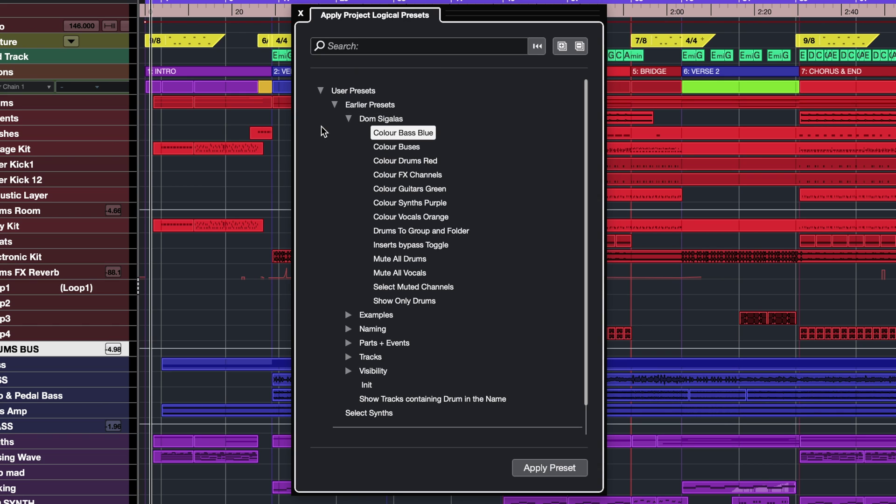
key("Escape")
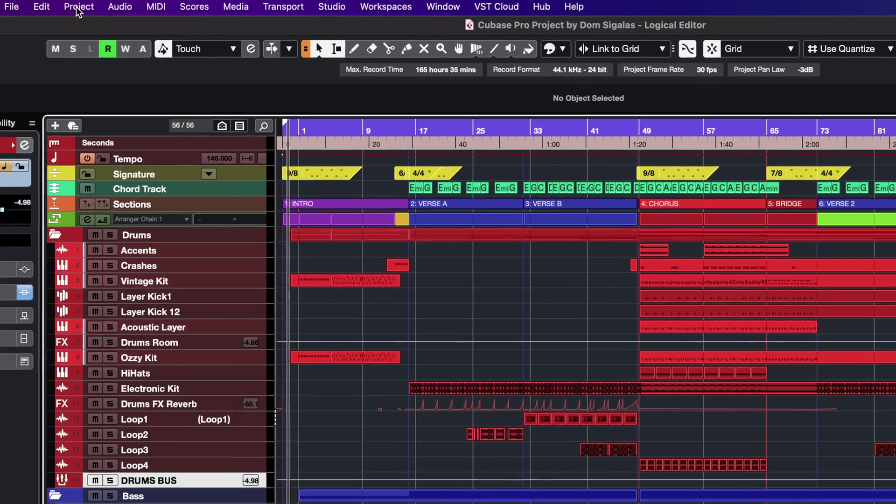
Open the Project Logical Editor setup window and view its presets, leaving none loaded.
left_click(109, 6)
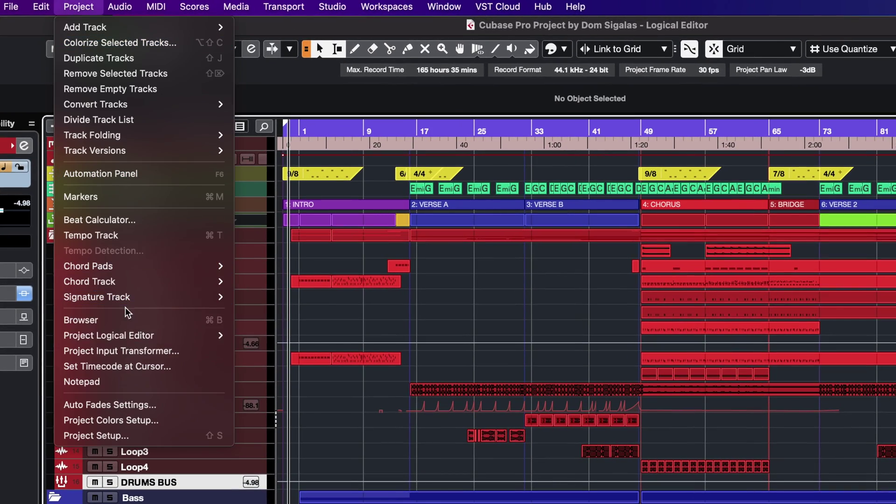
mouse_move(134, 335)
left_click(243, 334)
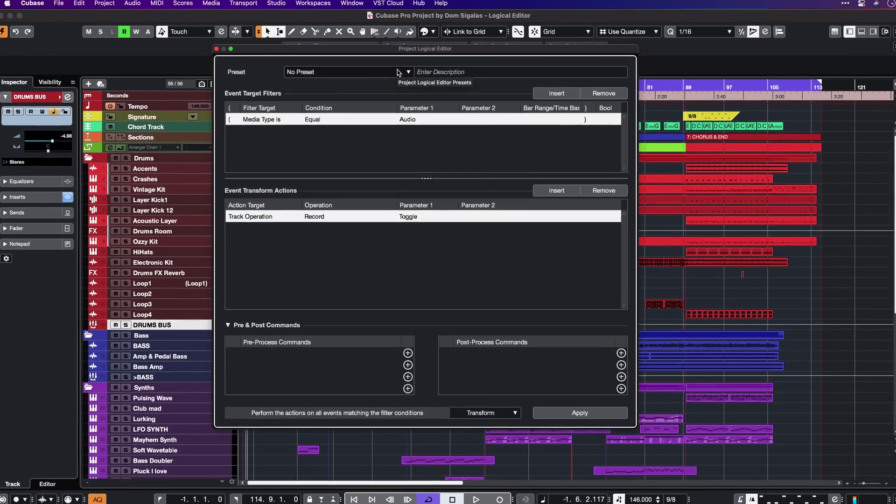
left_click(386, 74)
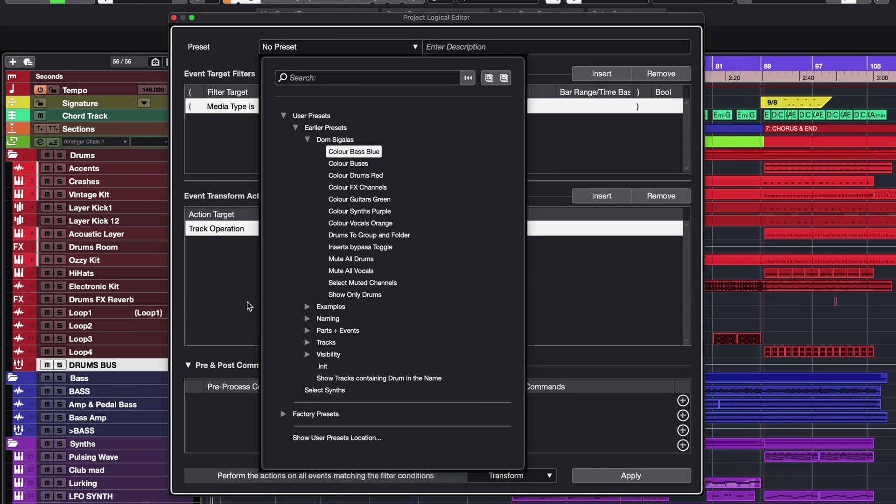
left_click(237, 307)
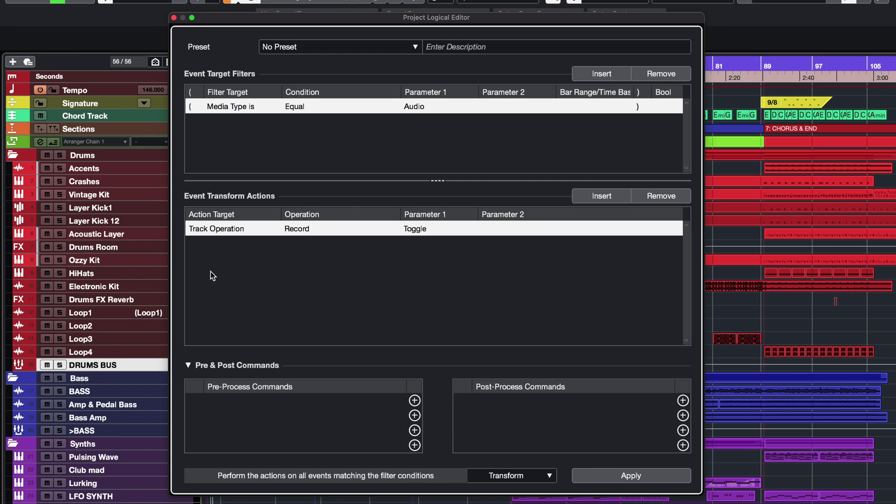
Load Colour Bass Blue and inspect its Set Color action, functions and pre/post commands.
left_click(416, 48)
left_click(355, 94)
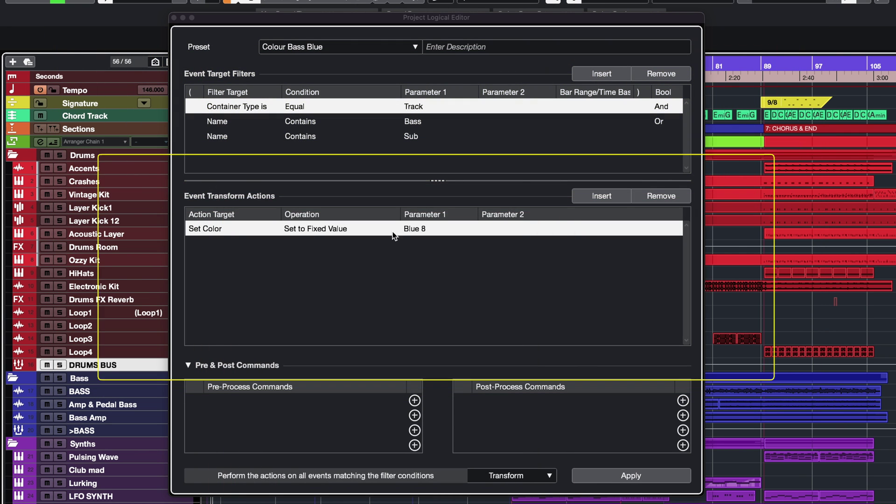
left_click(237, 228)
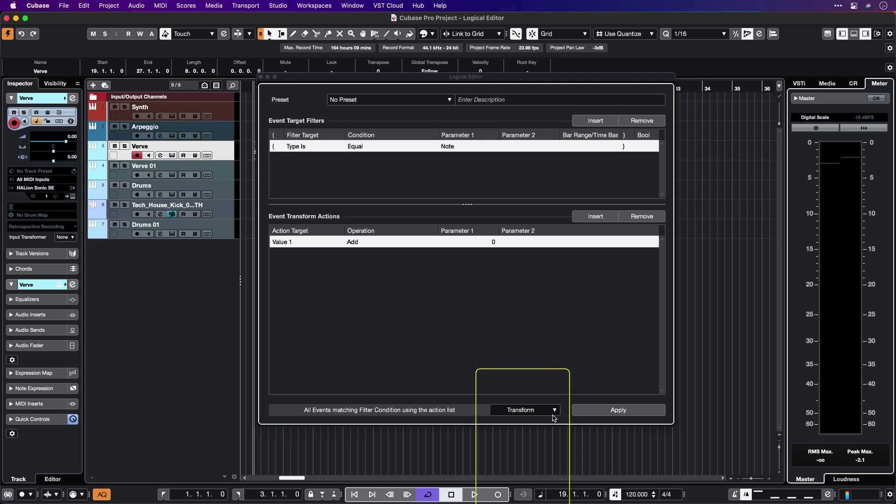
left_click(553, 414)
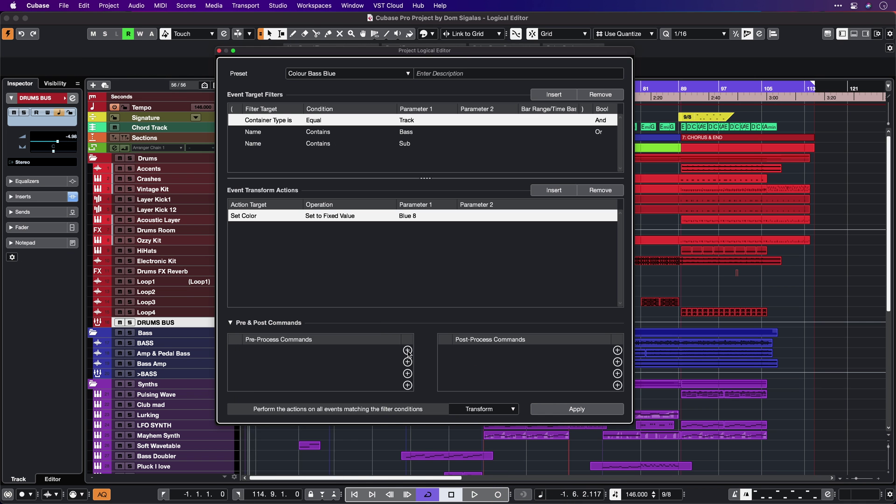
left_click(407, 351)
left_click(617, 351)
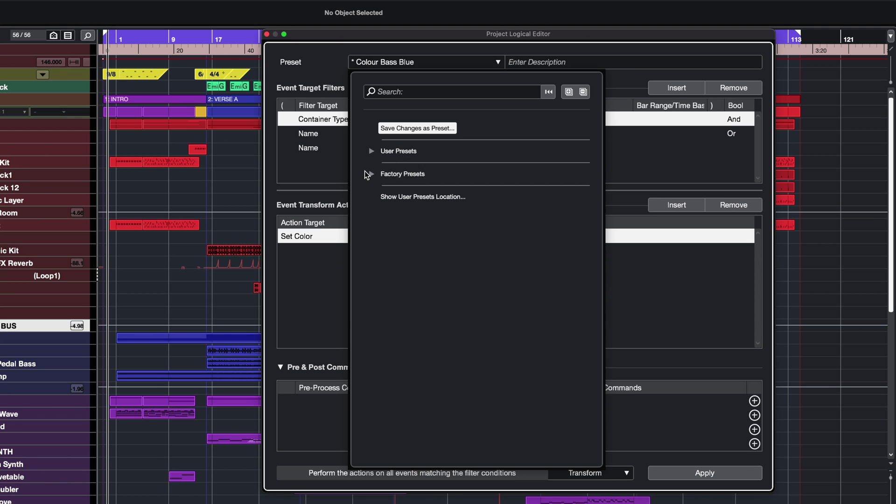
Expand and collapse Factory presets, then open the User, Earlier Presets and personal preset folders.
left_click(371, 174)
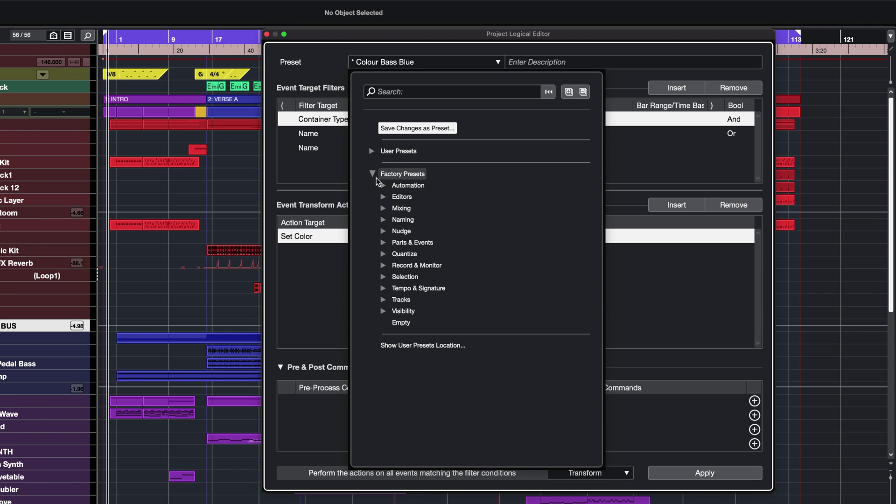
left_click(373, 174)
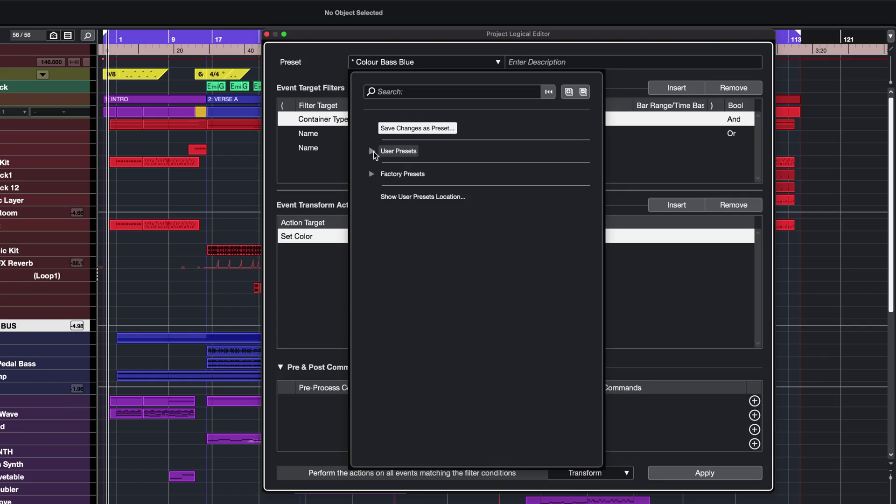
left_click(372, 151)
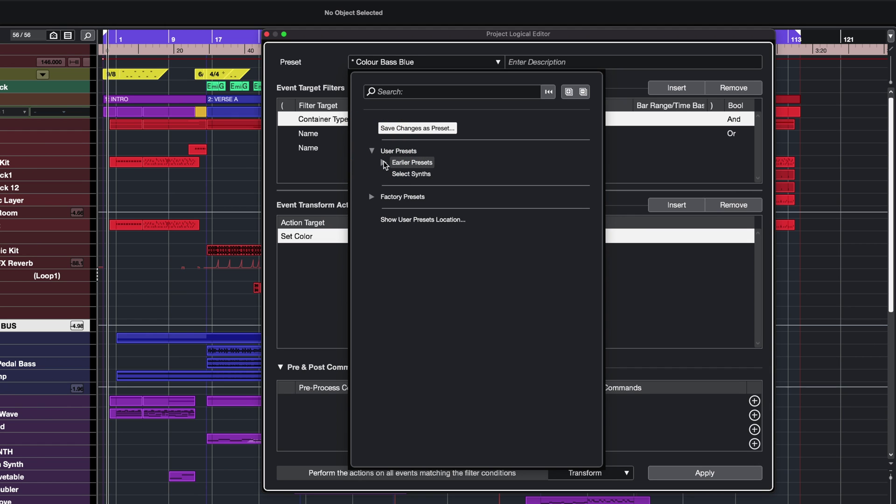
left_click(383, 162)
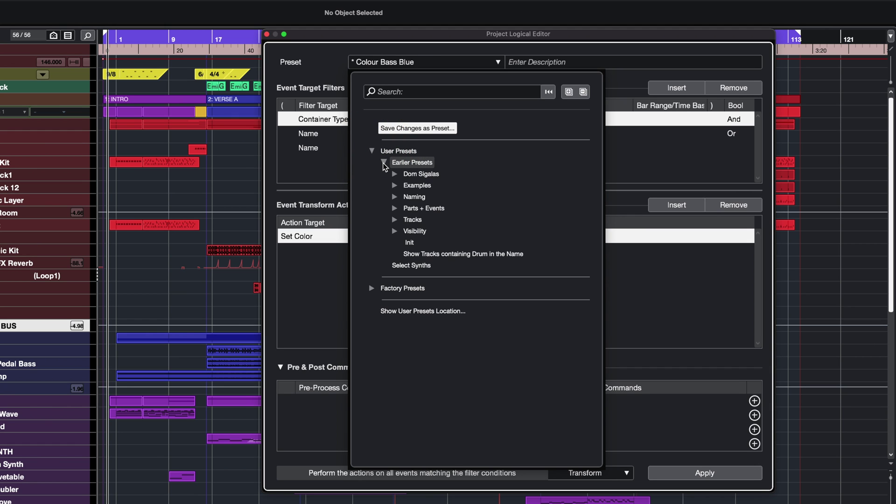
left_click(394, 174)
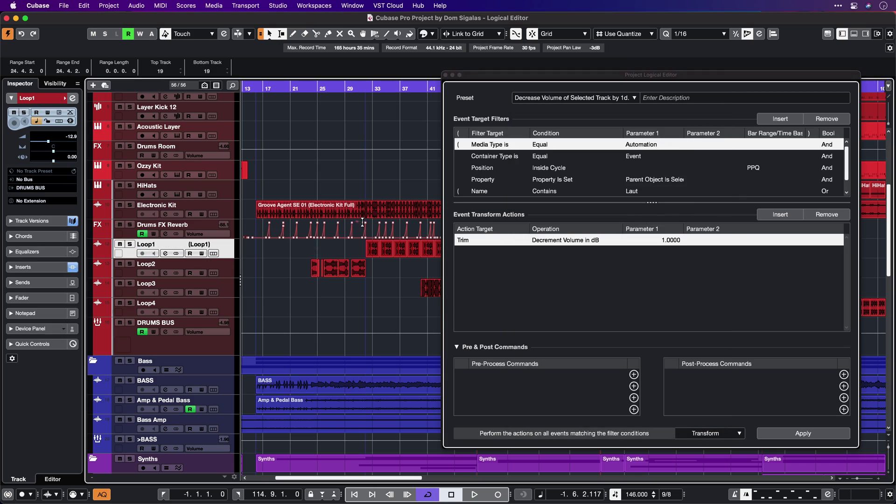
Apply 'Decrease Volume of Selected Track by 1dB inside Cycle' to Drums FX Reverb, taking it to -89.1.
left_click(537, 100)
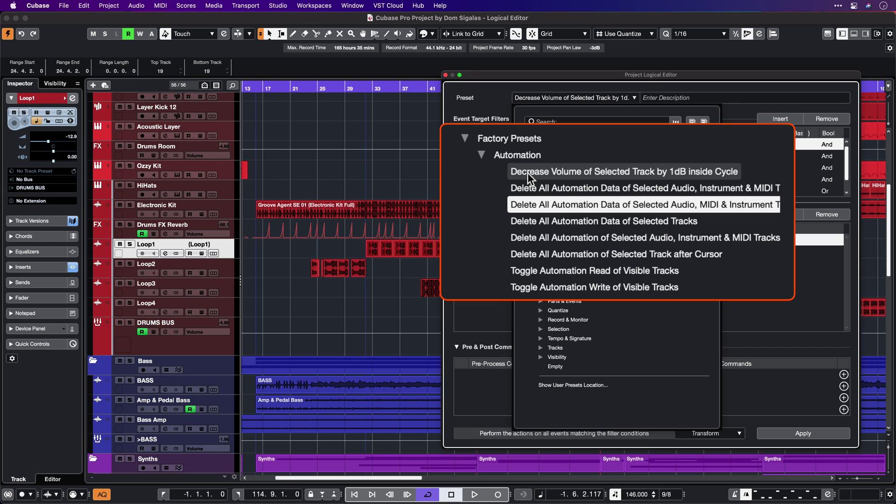
left_click(591, 171)
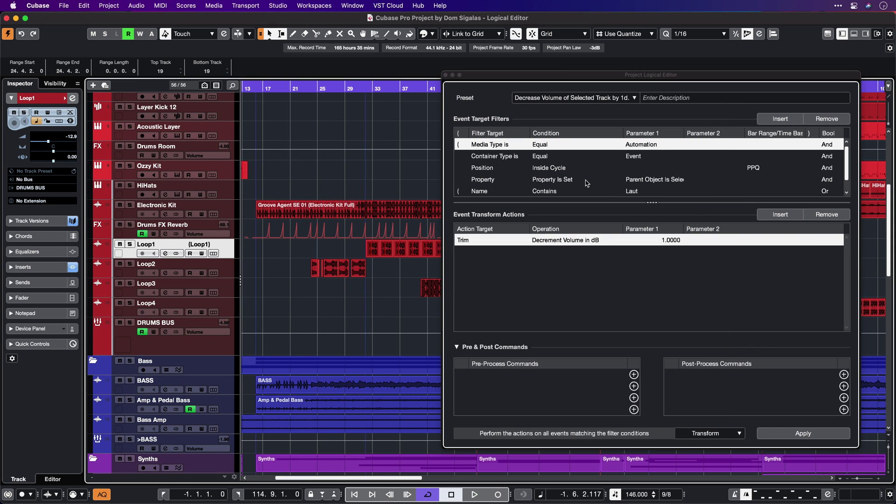
key("Up")
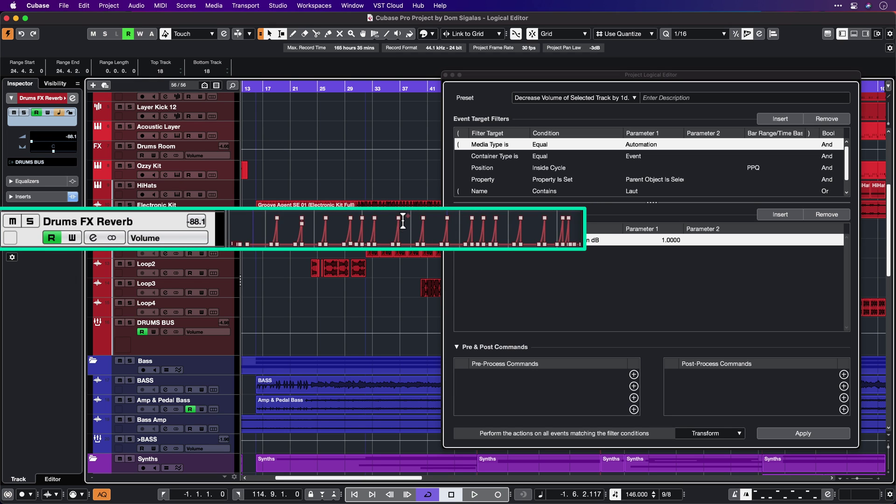
left_click(818, 438)
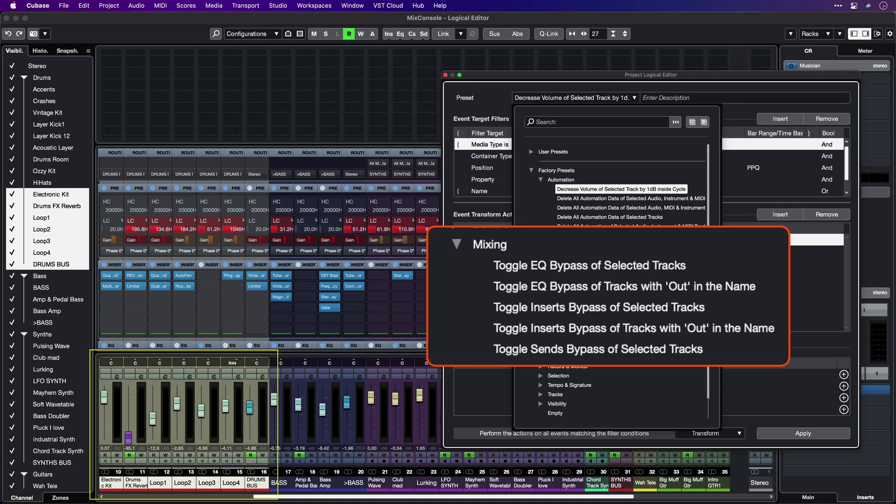
Apply the Toggle Inserts Bypass of Selected Tracks preset to the selected drum channels.
left_click(556, 320)
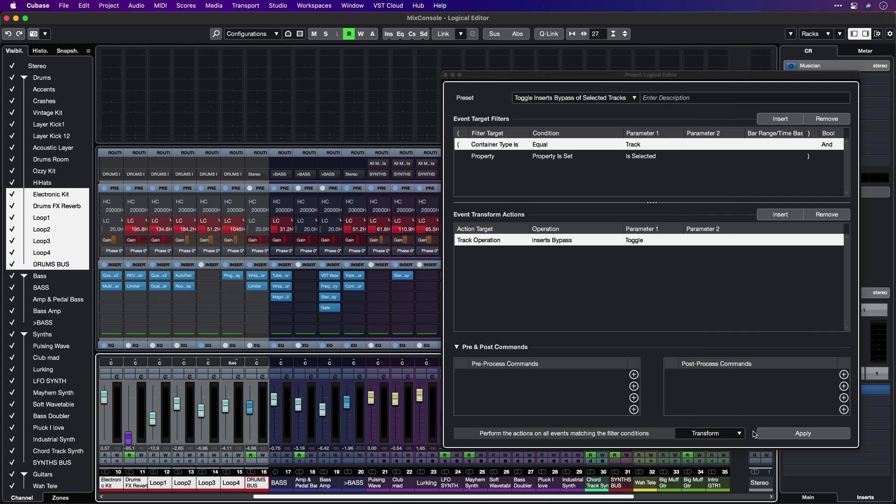
left_click(785, 434)
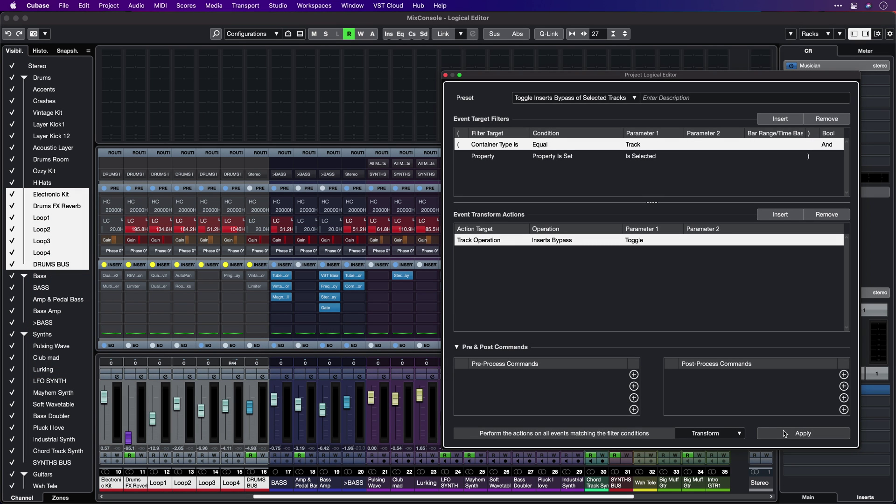
left_click(574, 97)
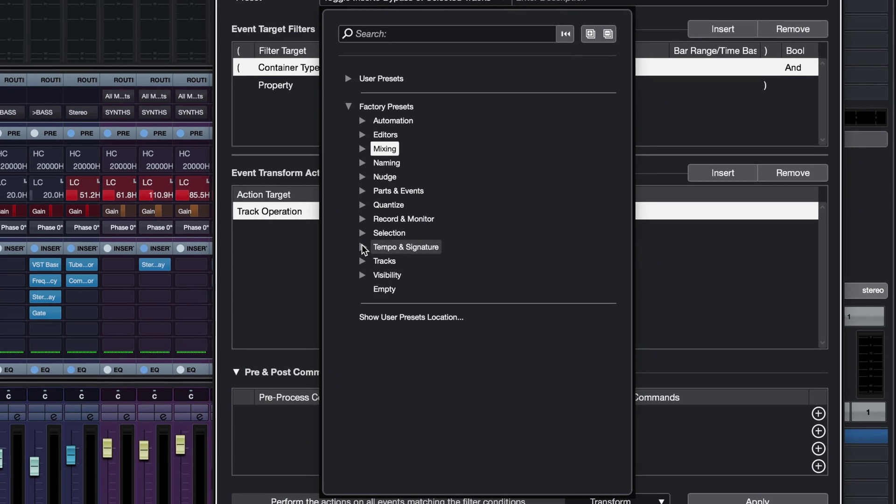
Expand the Tempo & Signature, Tracks and Visibility factory preset folders.
left_click(357, 246)
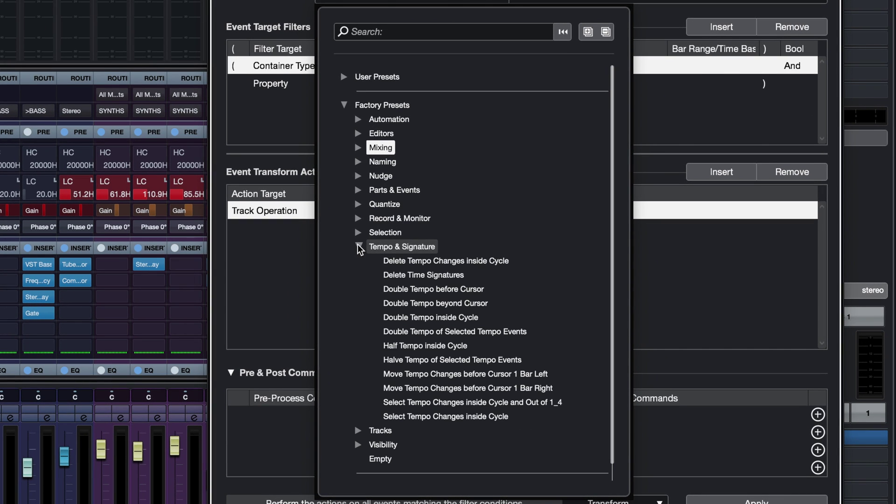
scroll(414, 329, "down", 1)
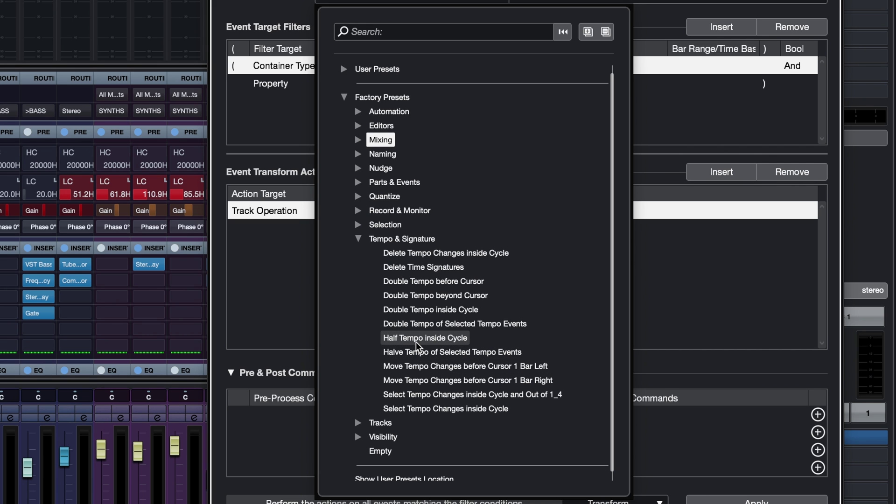
left_click(365, 422)
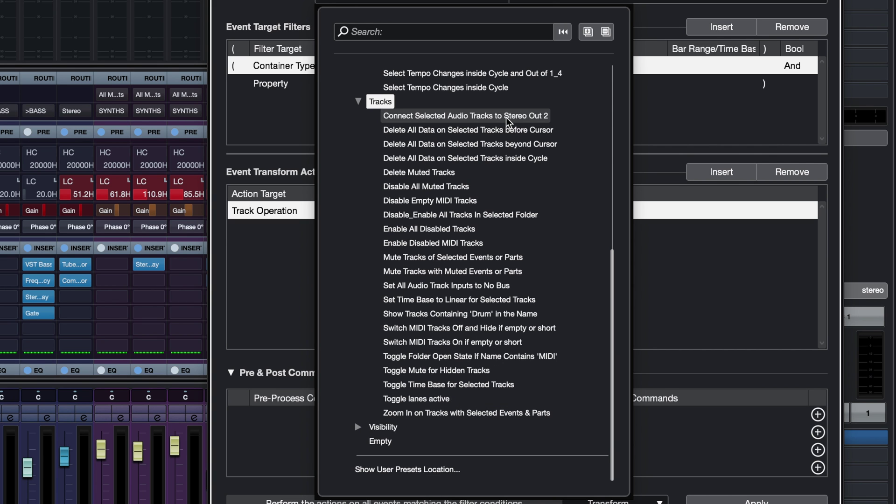
left_click(357, 427)
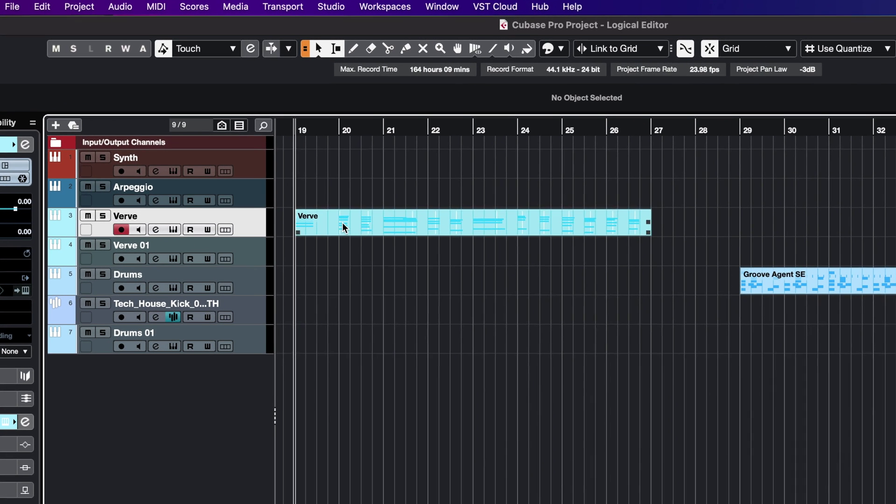
Select the Verve MIDI part and open Apply Logical Presets from MIDI > Logical Editor.
left_click(343, 224)
left_click(156, 8)
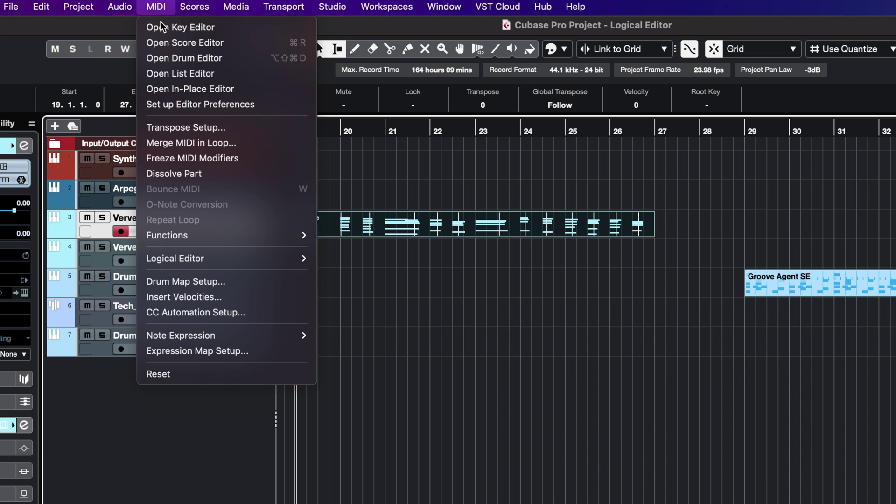
mouse_move(226, 257)
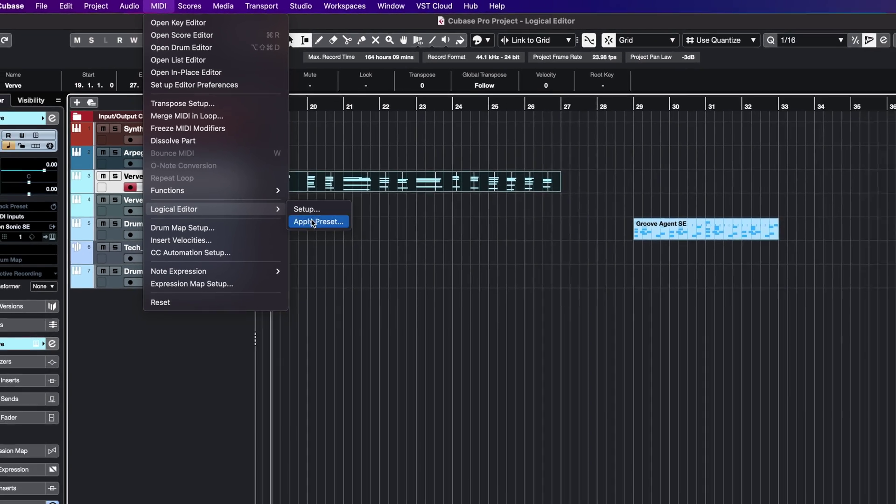
left_click(348, 275)
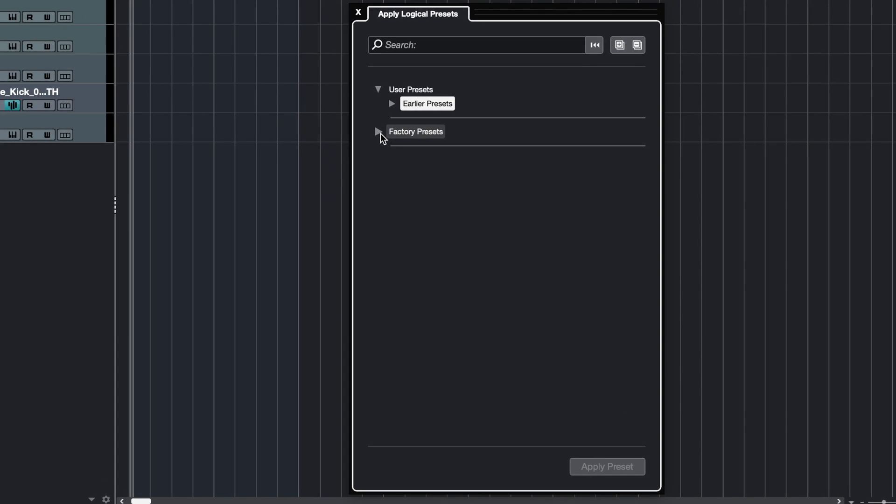
Apply Factory Presets > Musical Context > Add Sub Bass to Chords to the Synth part, then deselect its notes.
left_click(397, 184)
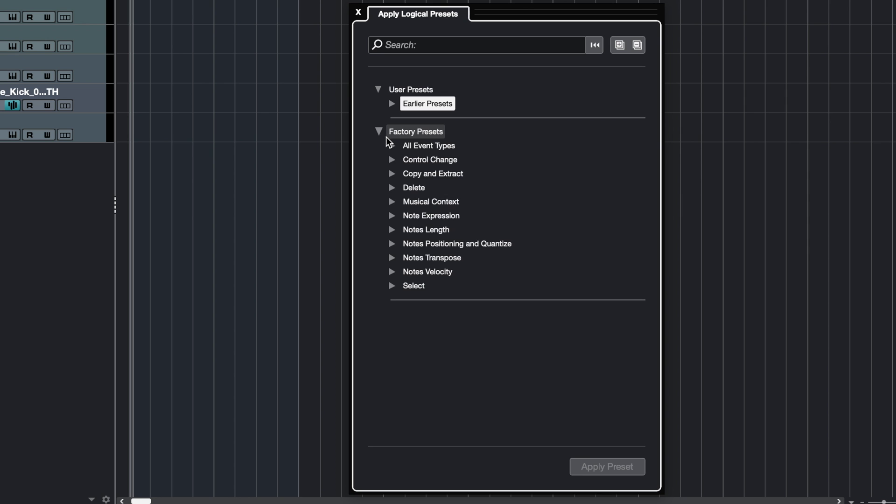
left_click(392, 201)
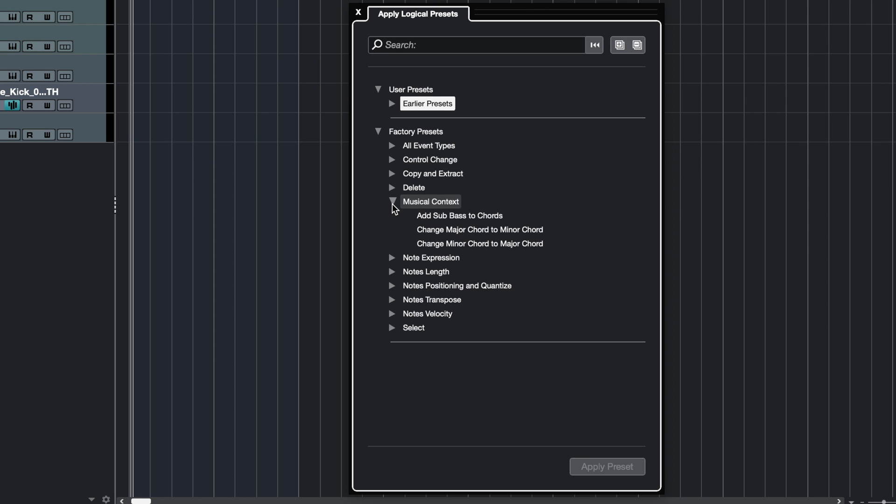
left_click(432, 216)
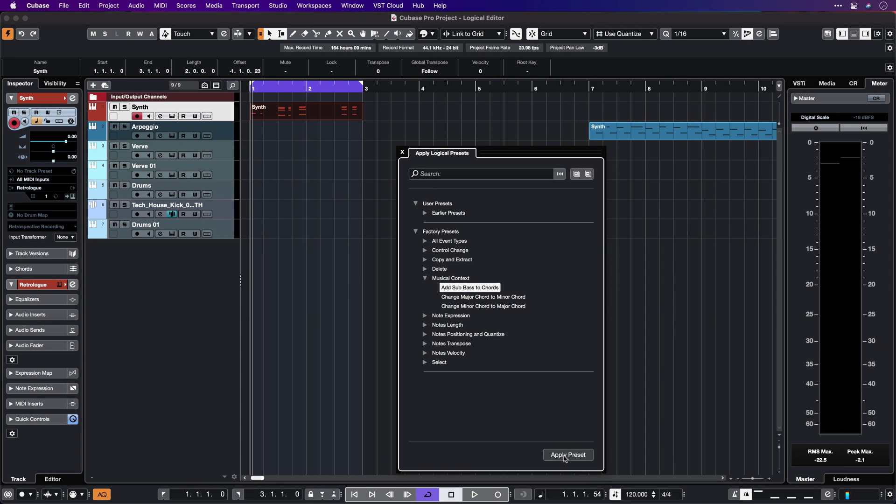
left_click(567, 454)
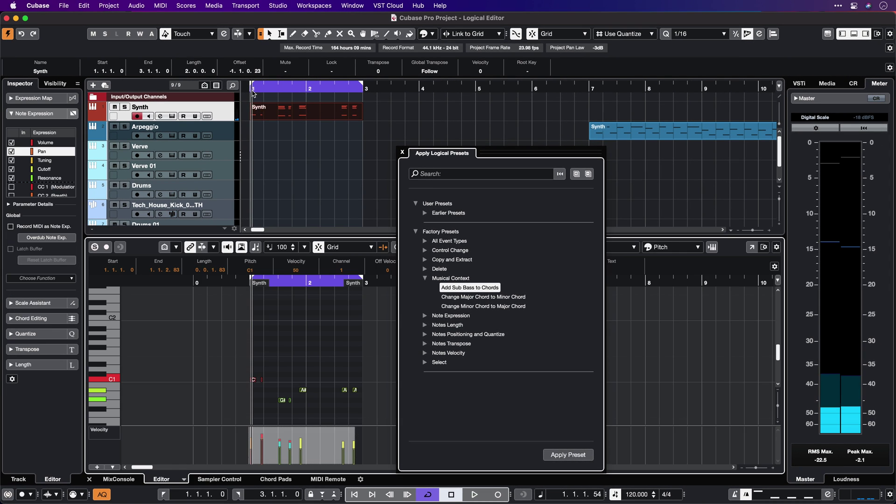
left_click(218, 335)
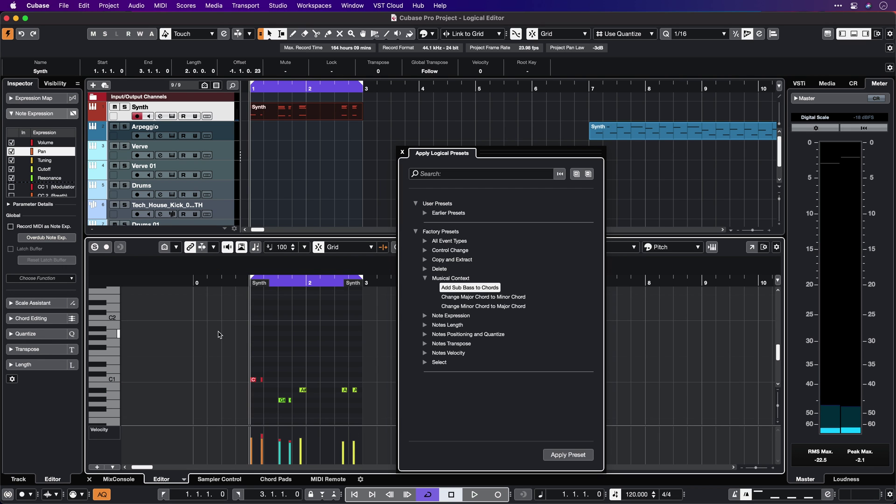
Reopen the Synth part in the Key Editor and play it to hear the sub bass.
left_click(90, 479)
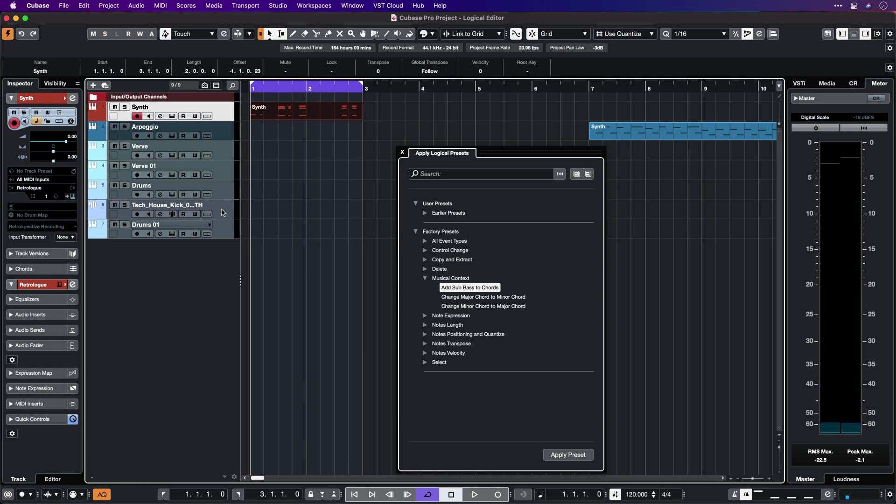
double_click(297, 115)
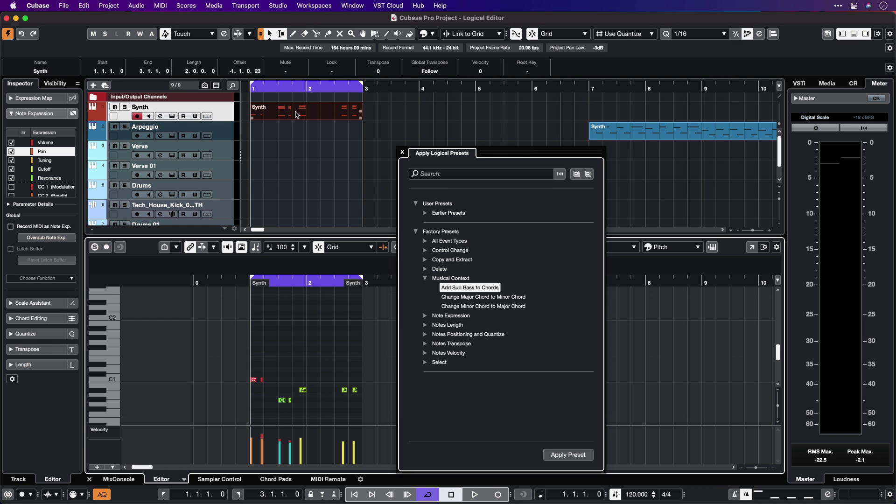
scroll(280, 350, "down", 5)
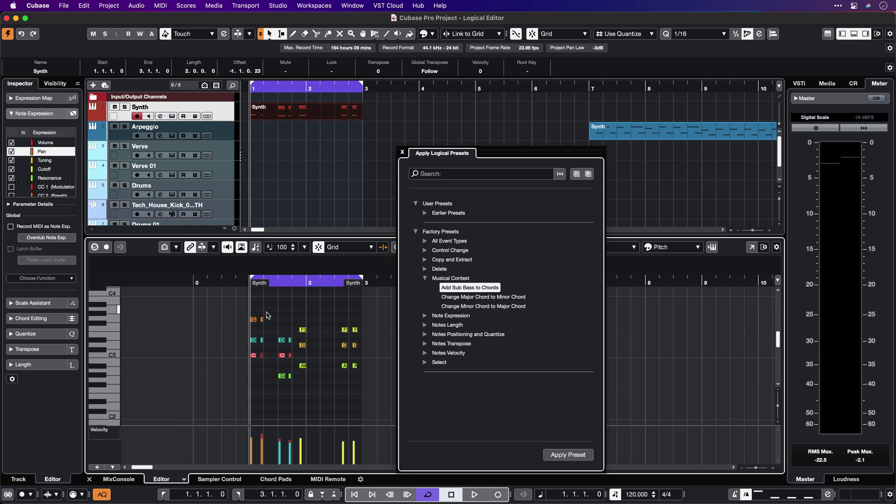
scroll(268, 315, "up", 2)
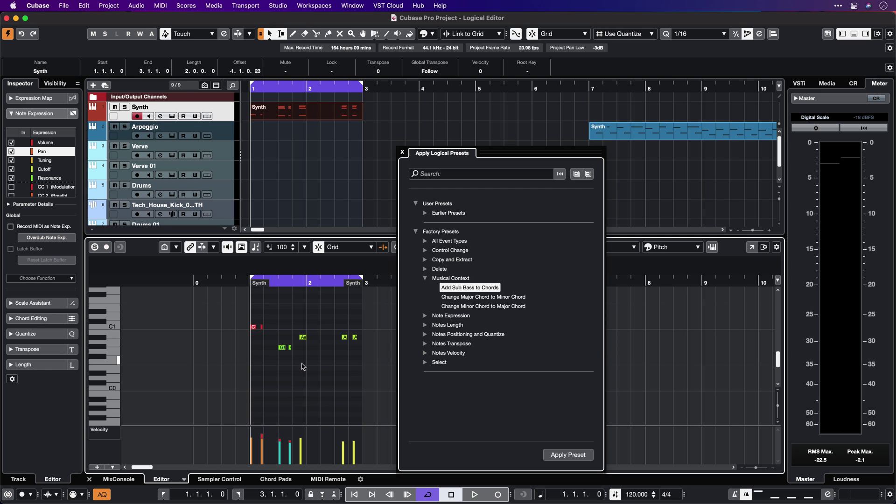
key("space")
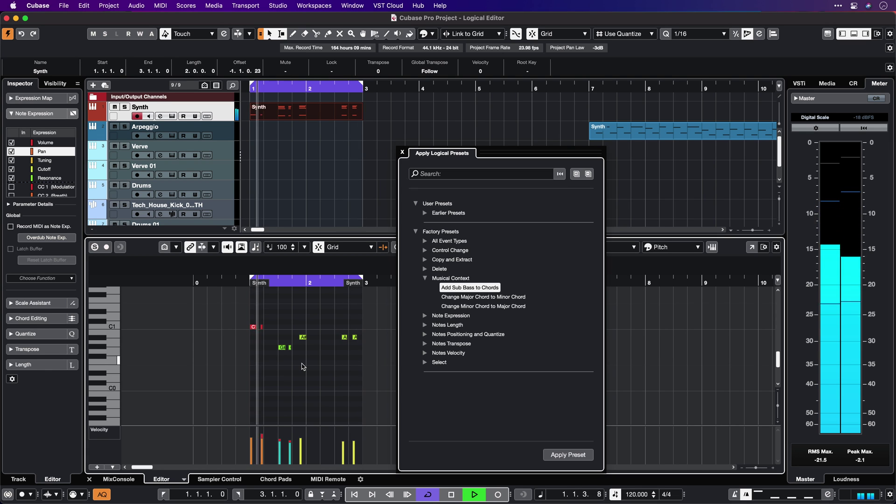
key("space")
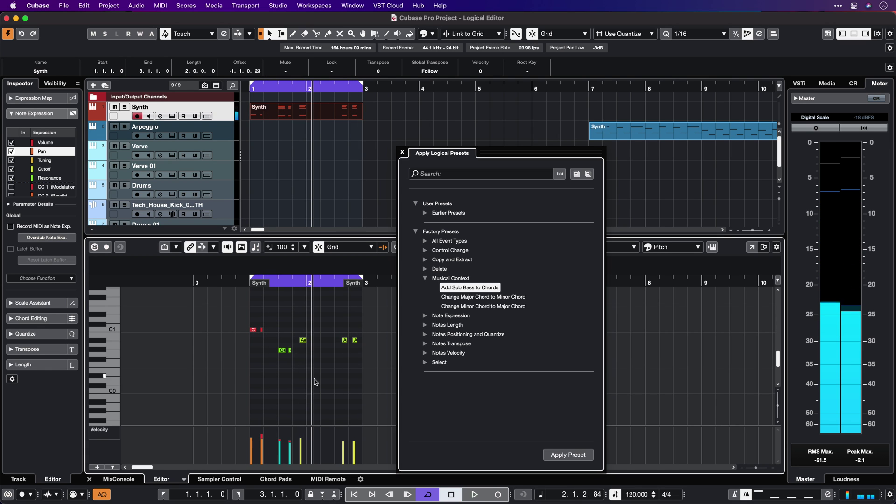
Select the F3–D#3–A#2 chord, zoom in, play it, and choose Change Major Chord to Minor Chord.
scroll(322, 385, "up", 5)
left_click_drag(296, 395, 316, 328)
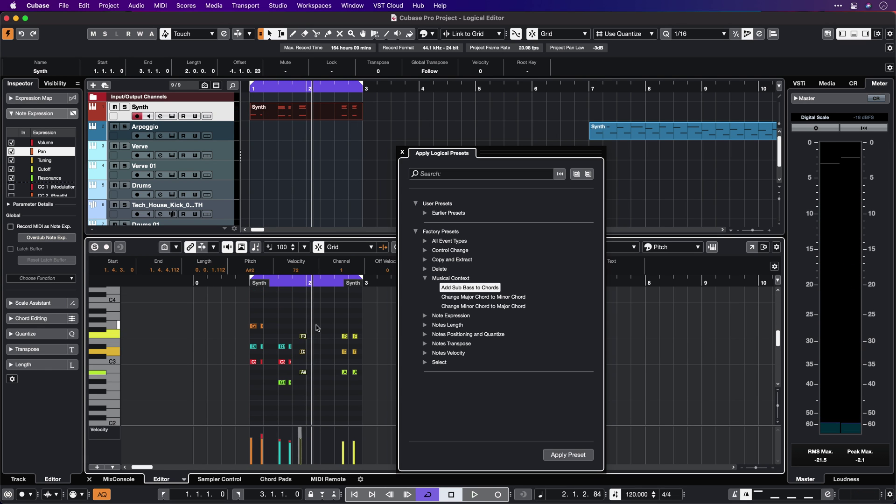
key("h")
key("h")
key("h")
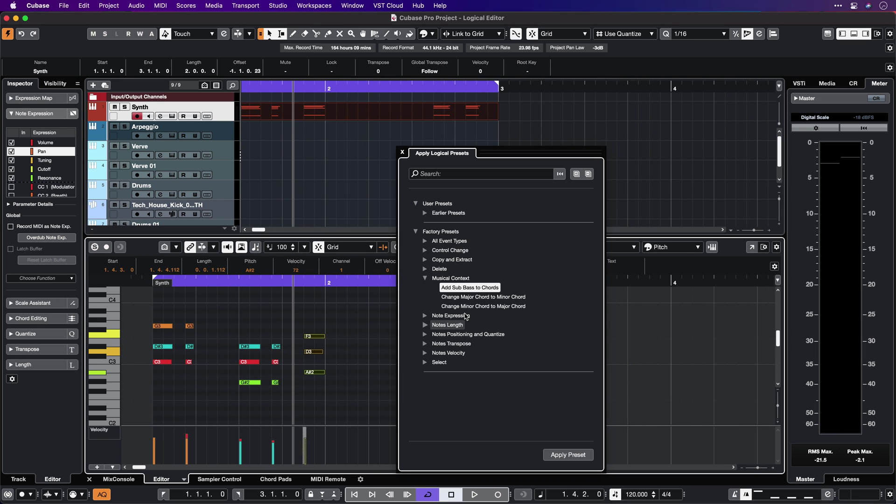
key("space")
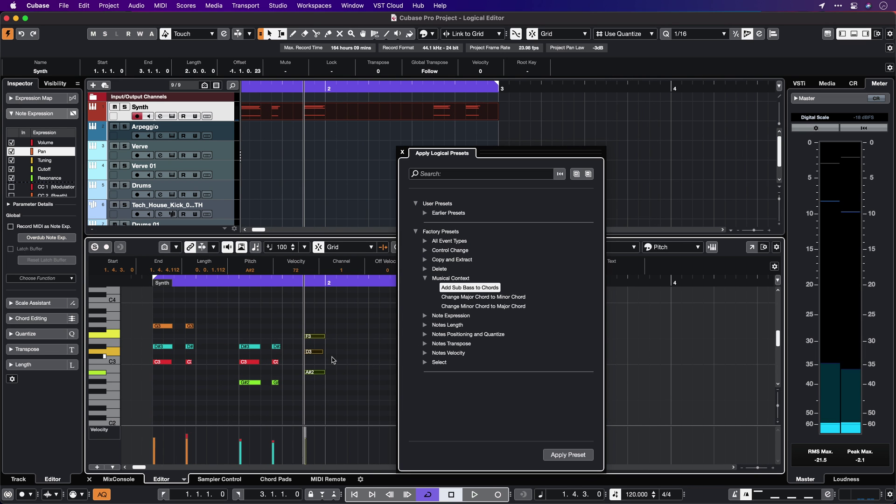
left_click(472, 298)
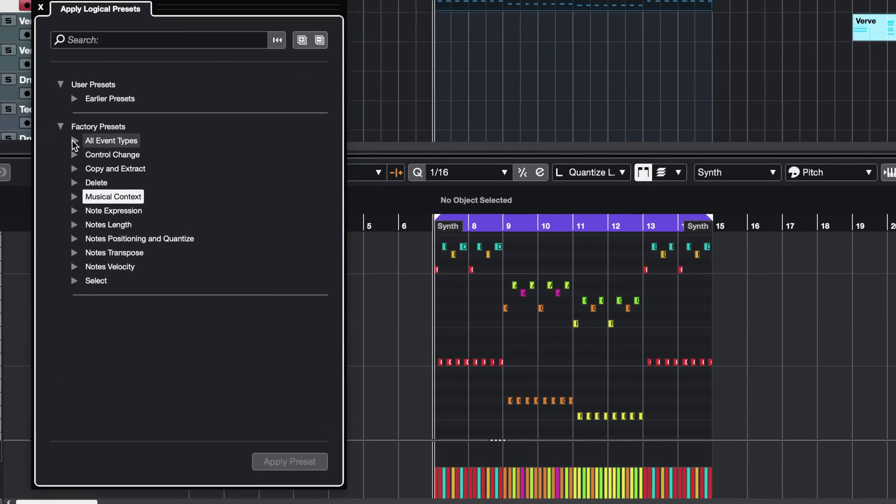
Apply the All Event Types > Double Tempo preset, play it, and trim the Synth part to bar 11.
left_click(147, 207)
left_click(125, 159)
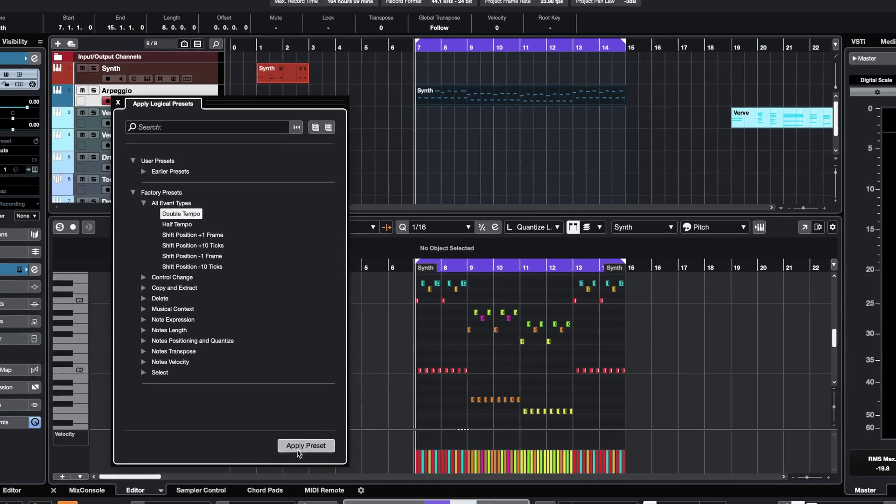
left_click(281, 464)
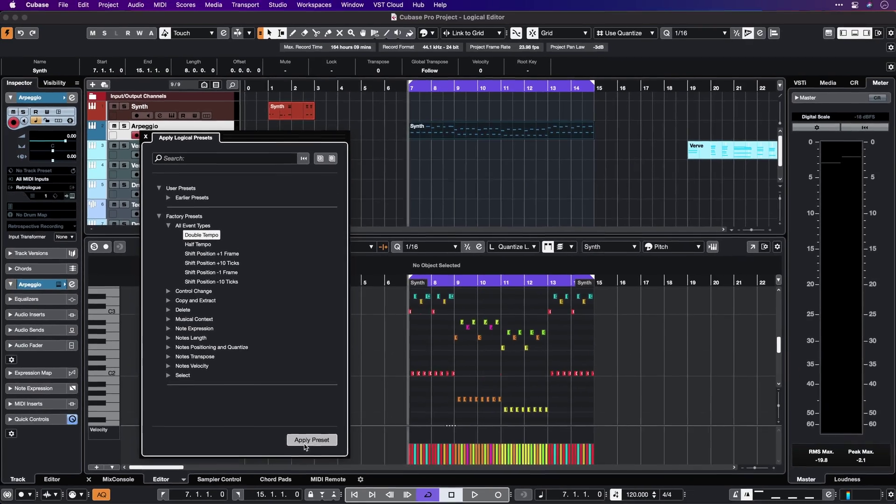
key("space")
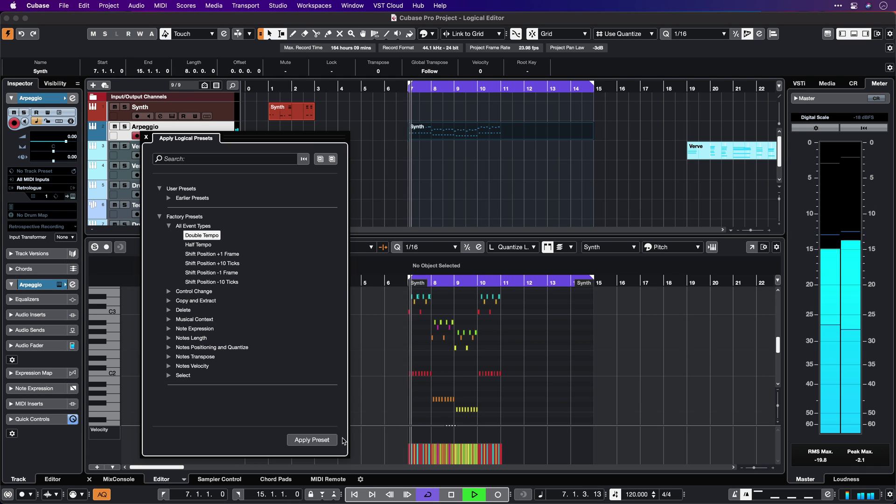
left_click_drag(593, 138, 591, 137)
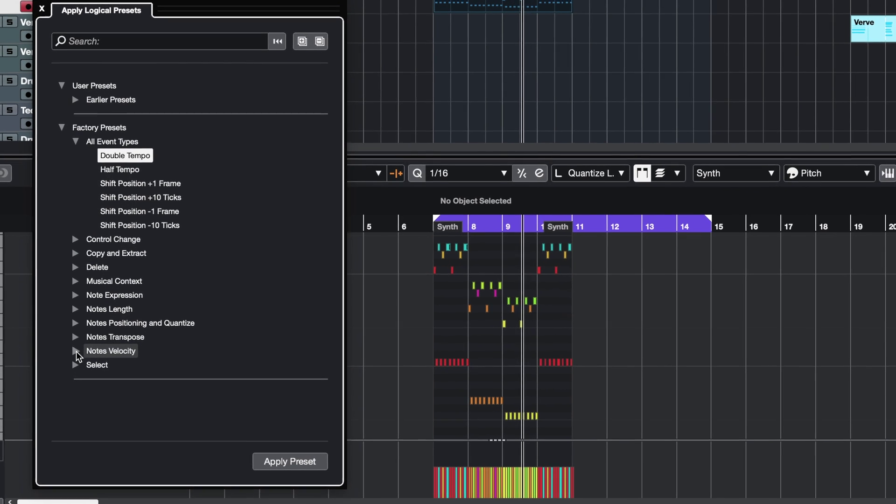
Apply the Notes Velocity '+10% to Downbeat 2_4' preset to the zoomed-in Synth notes and play back.
left_click(108, 356)
scroll(153, 395, "down", 1)
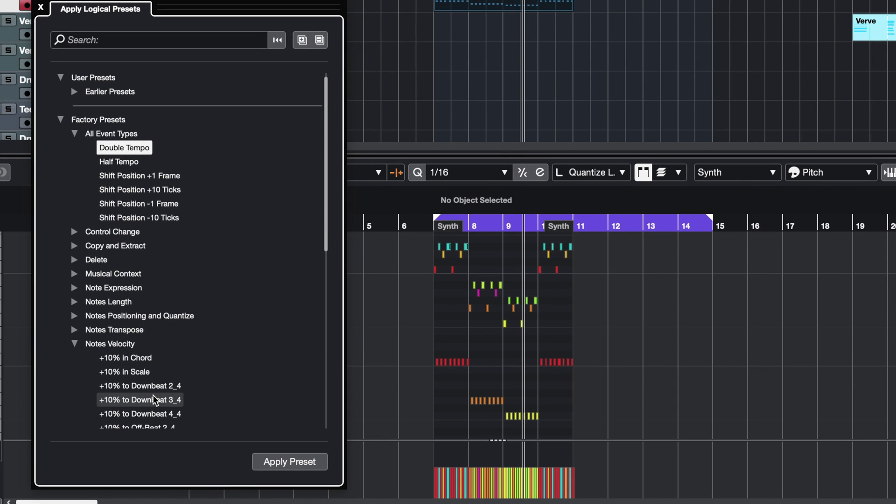
left_click(149, 385)
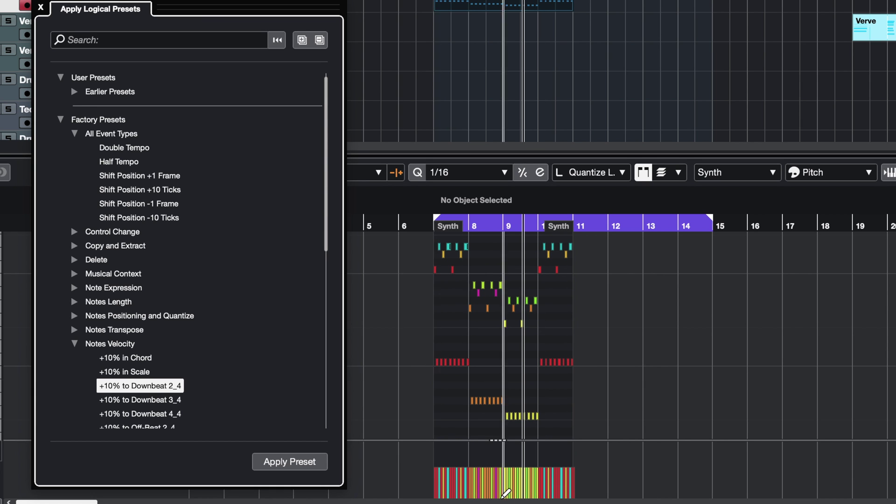
key("h")
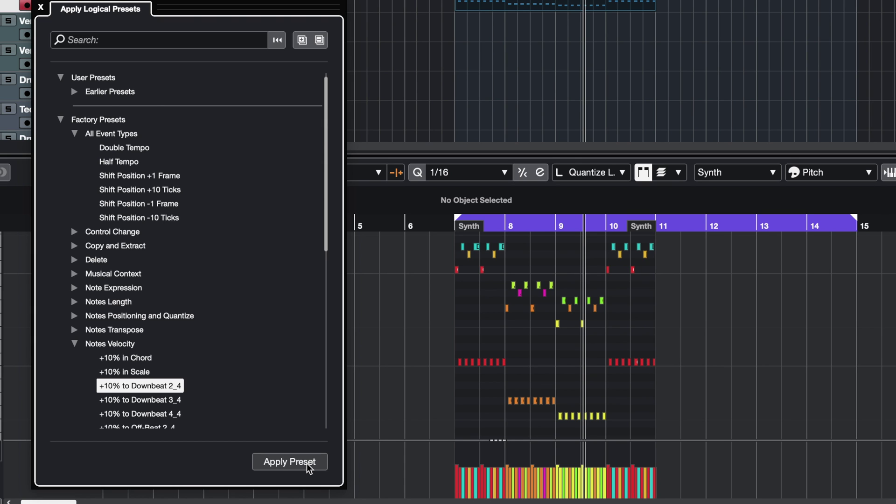
left_click(307, 463)
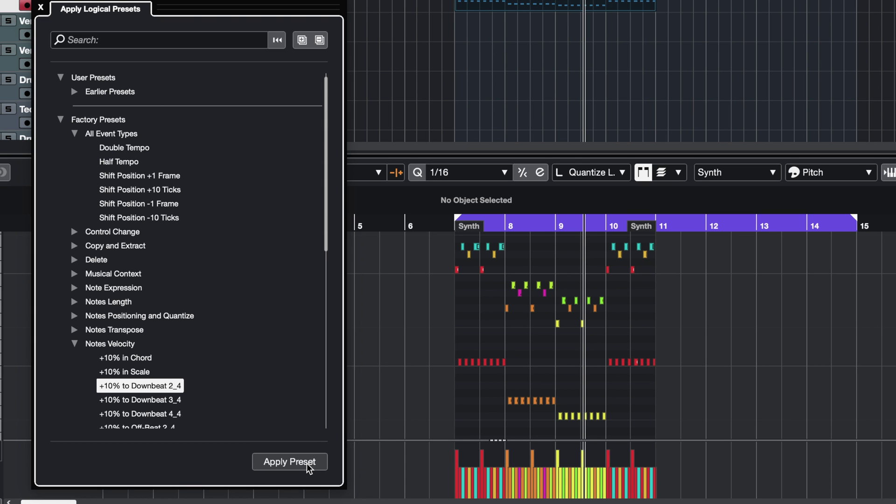
key("space")
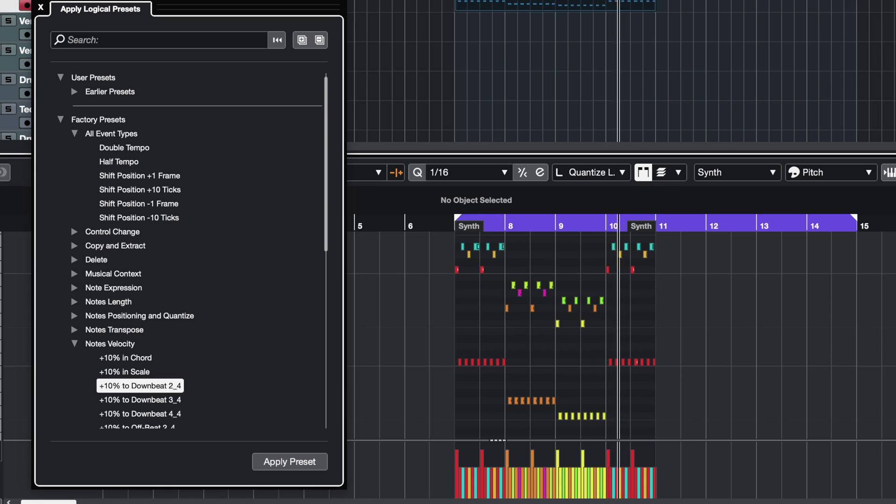
scroll(329, 263, "down", 5)
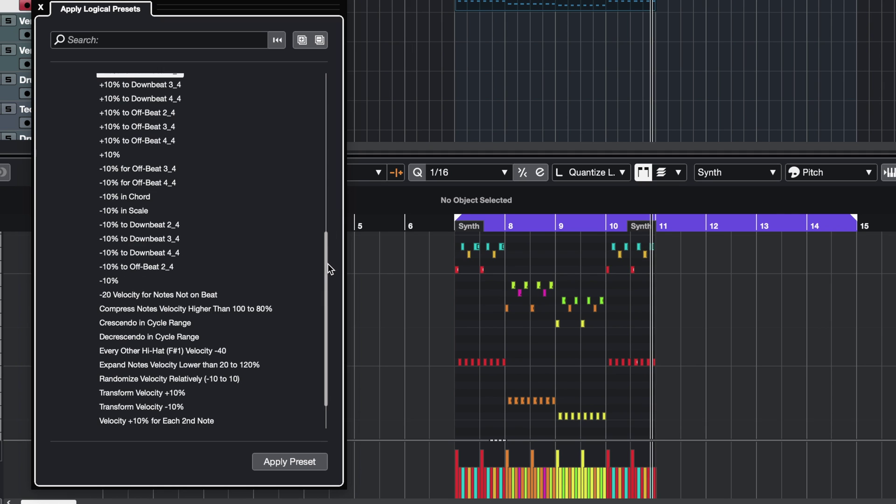
Limit the cycle to bars 7–11 and apply the 'Crescendo in Cycle Range' velocity preset.
scroll(327, 261, "down", 2)
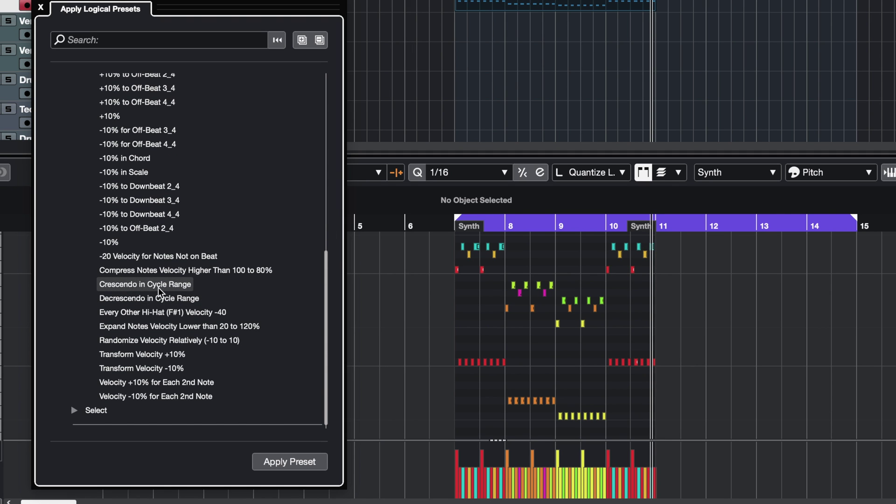
key("p")
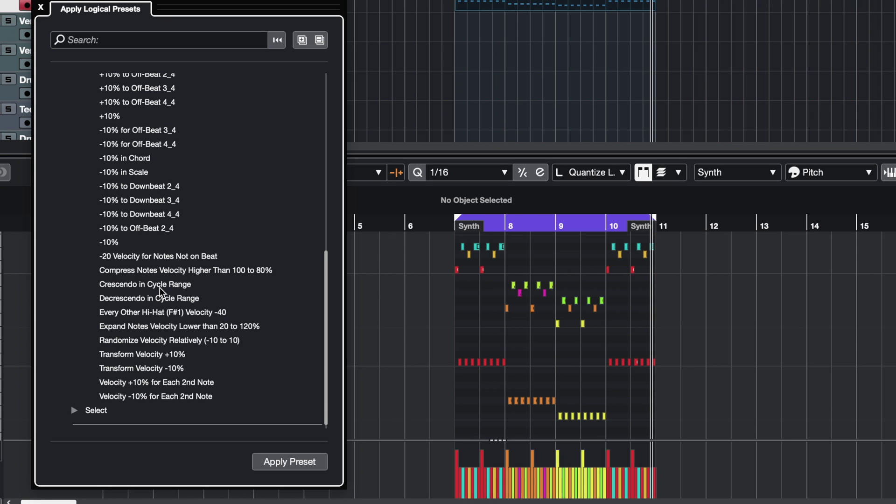
left_click(160, 287)
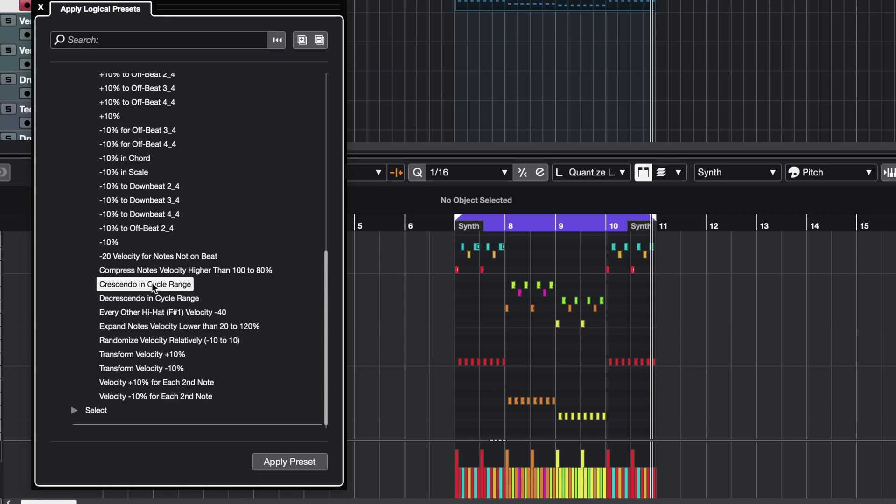
left_click(281, 473)
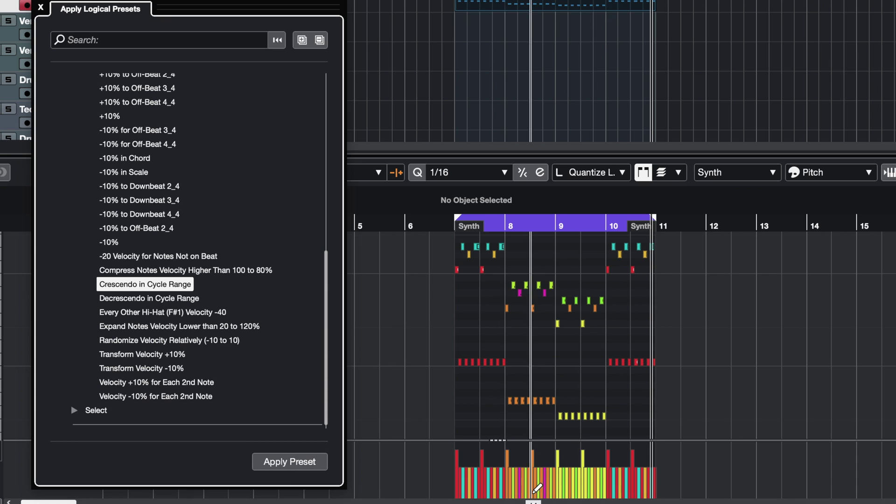
left_click(305, 454)
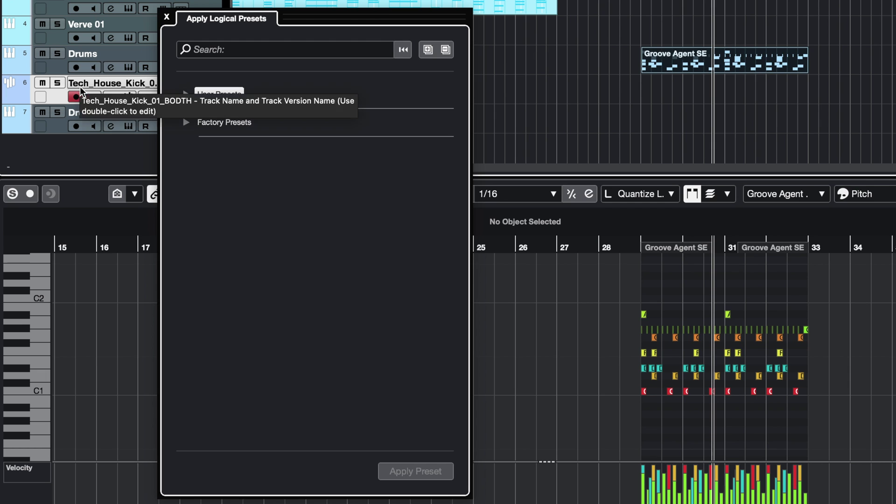
Apply the 'Extract Kick Drum (C1) to New Track' preset to the Groove Agent SE part.
left_click(312, 49)
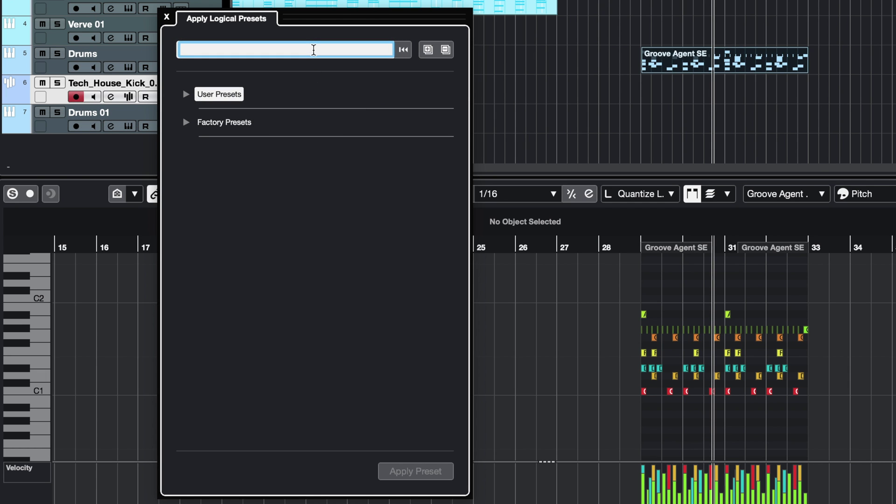
type("kick")
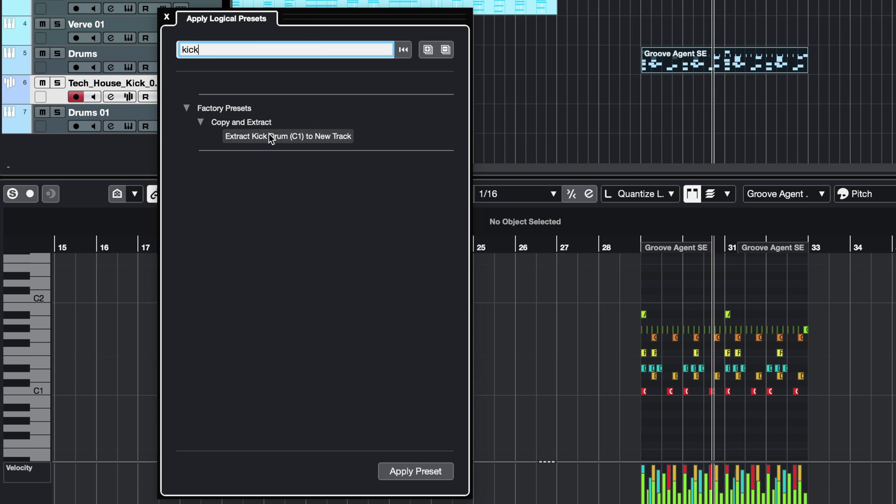
left_click(268, 135)
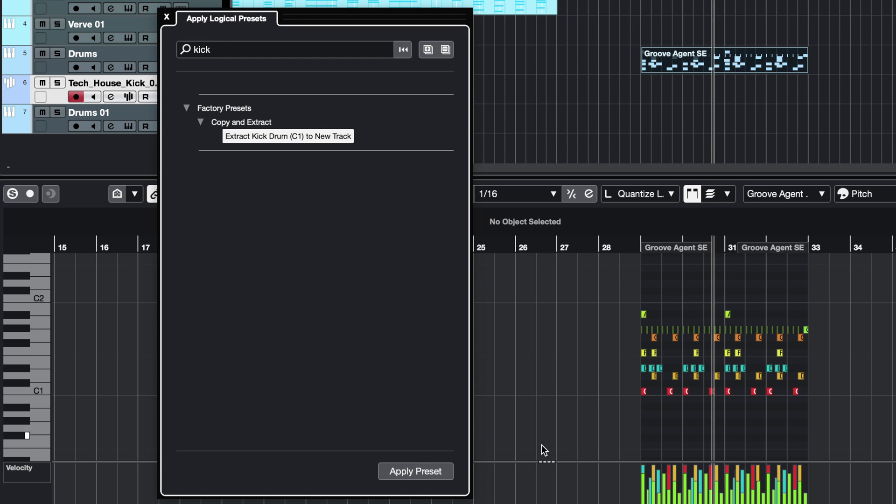
left_click(440, 470)
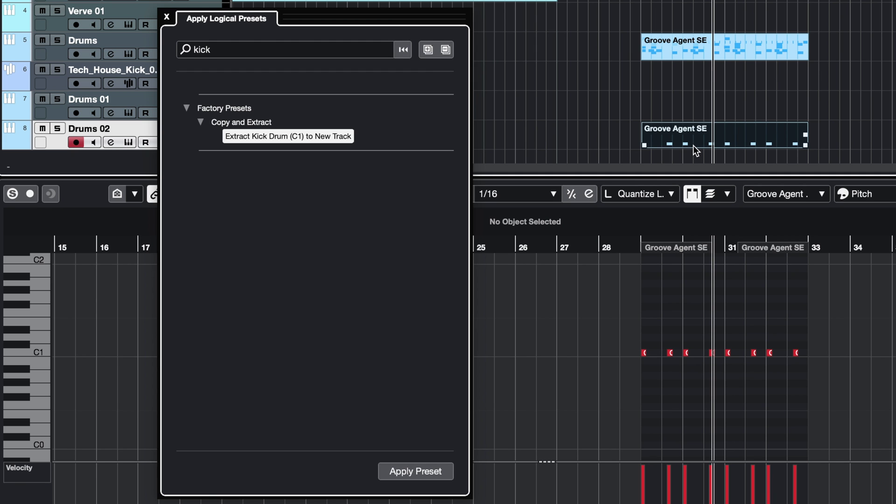
Move the extracted kick part up to track 6's row and select the kick sample track.
left_click_drag(694, 139, 693, 90)
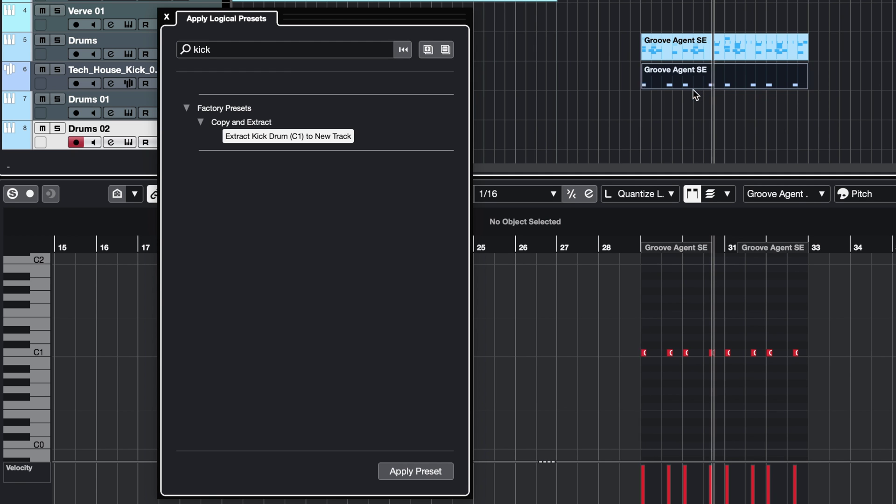
left_click(132, 82)
left_click(132, 82)
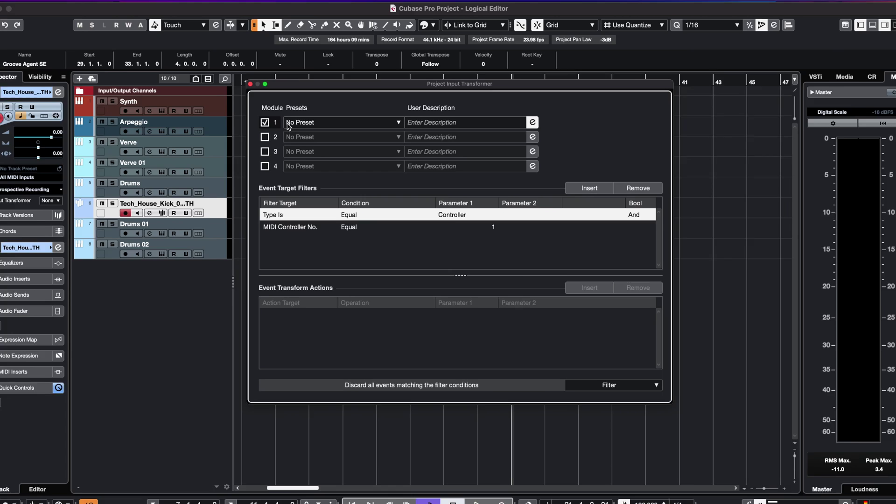
Load 'Filter Aftertouch' into module 1 and set the Drums track's Input Transformer to Project.
left_click(306, 145)
type("aftertouch")
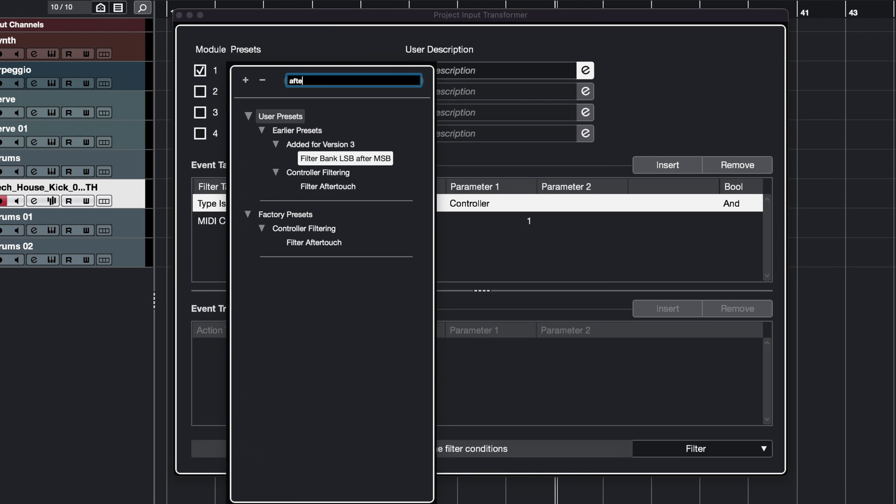
left_click(328, 158)
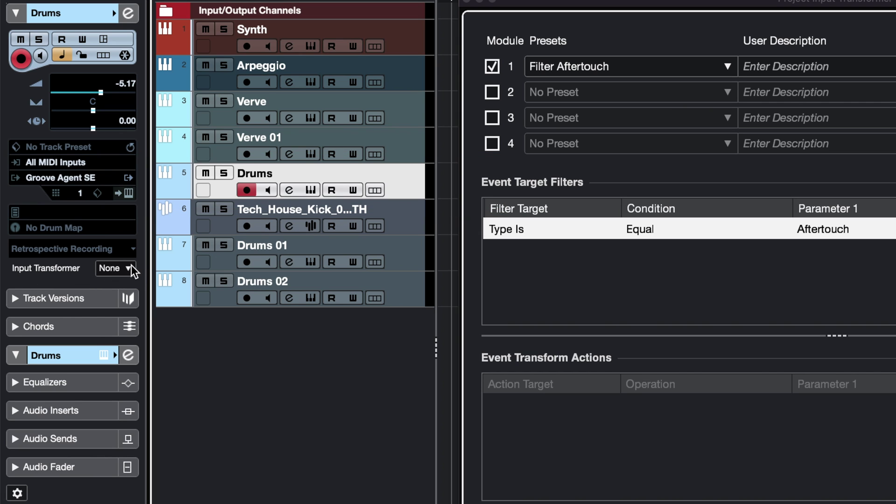
left_click(129, 269)
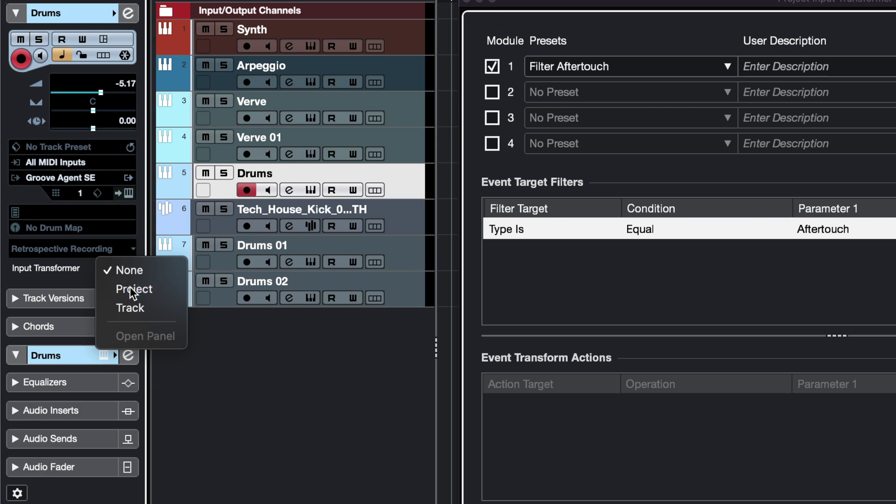
left_click(130, 288)
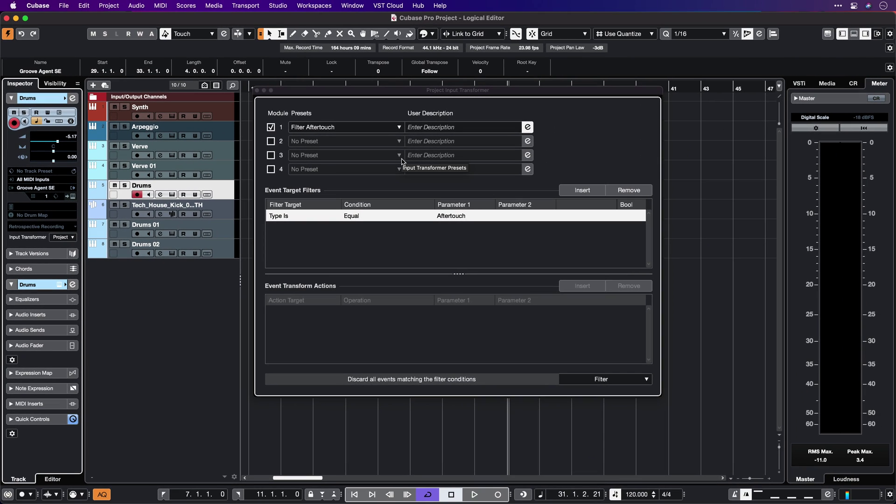